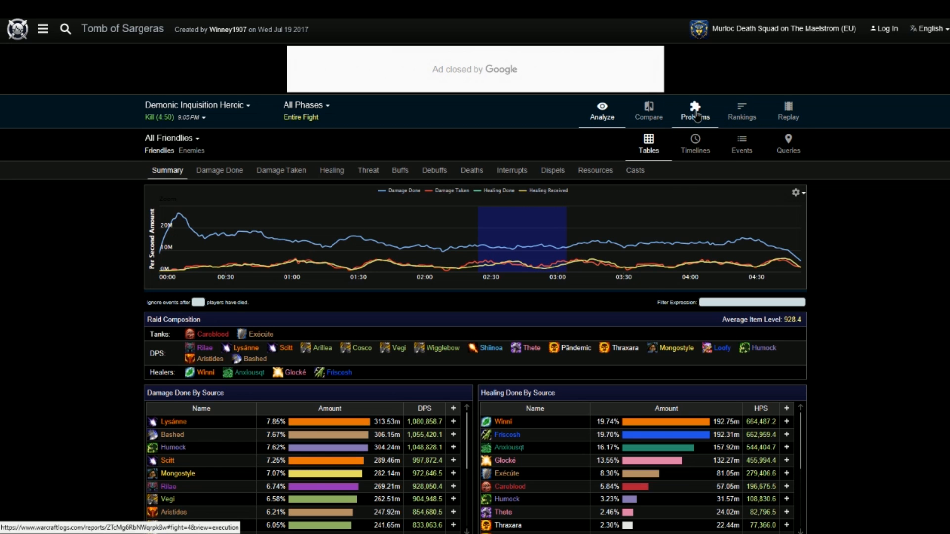
# - Open the problems analysis for the Demonic Inquisition Heroic kill and review the potion, healthstone and slow death sections
pyautogui.click(696, 114)
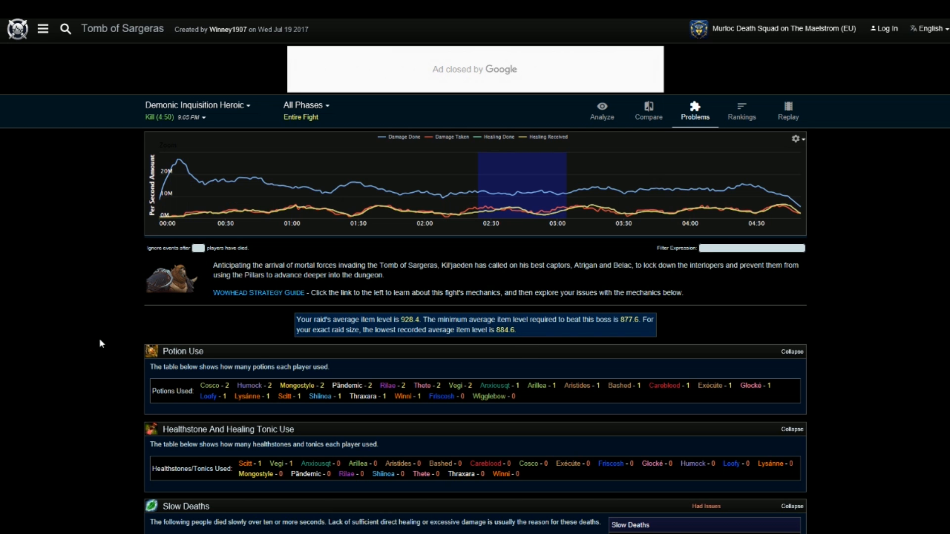
pyautogui.scroll(-5, 102, 344)
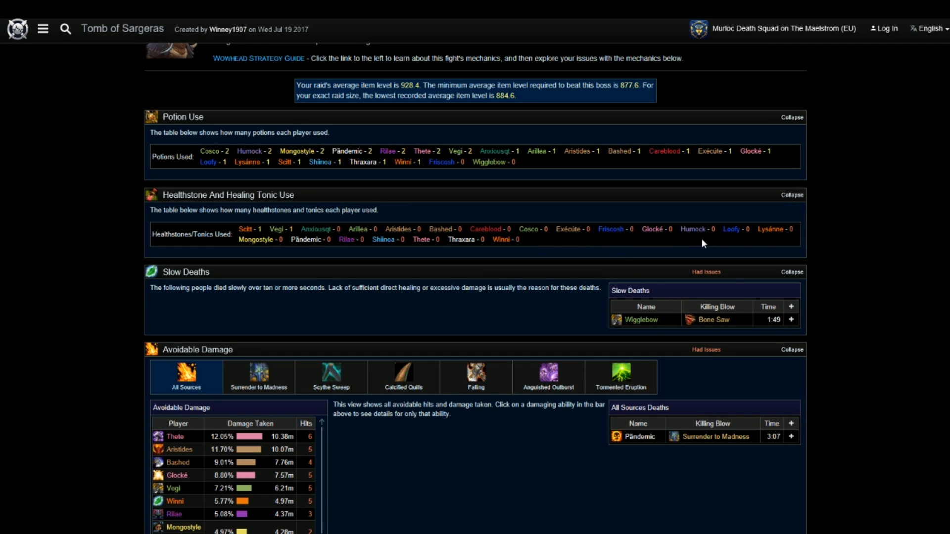
pyautogui.scroll(-3, 722, 238)
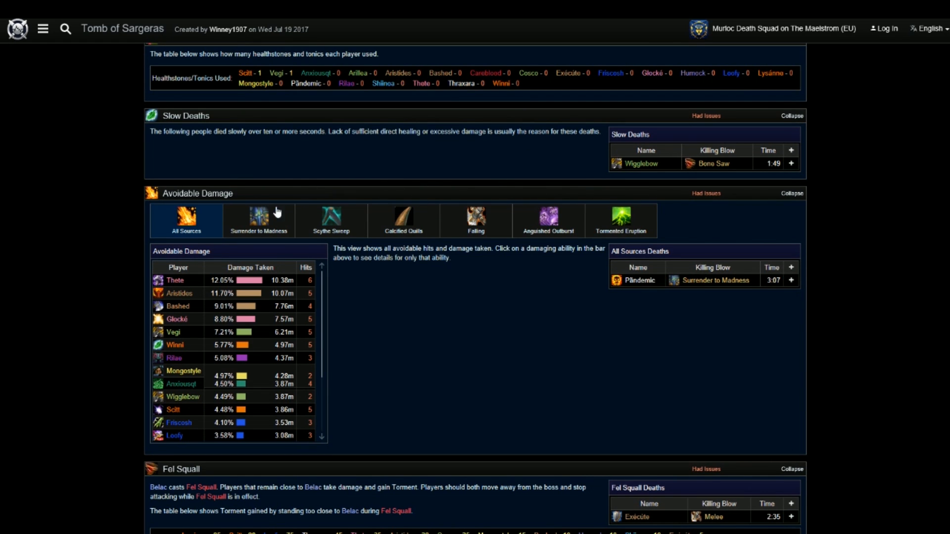
# - Review the avoidable damage for Anguished Outburst, Falling, Calcified Quills, Scythe Sweep and Tormented Eruption
pyautogui.click(552, 223)
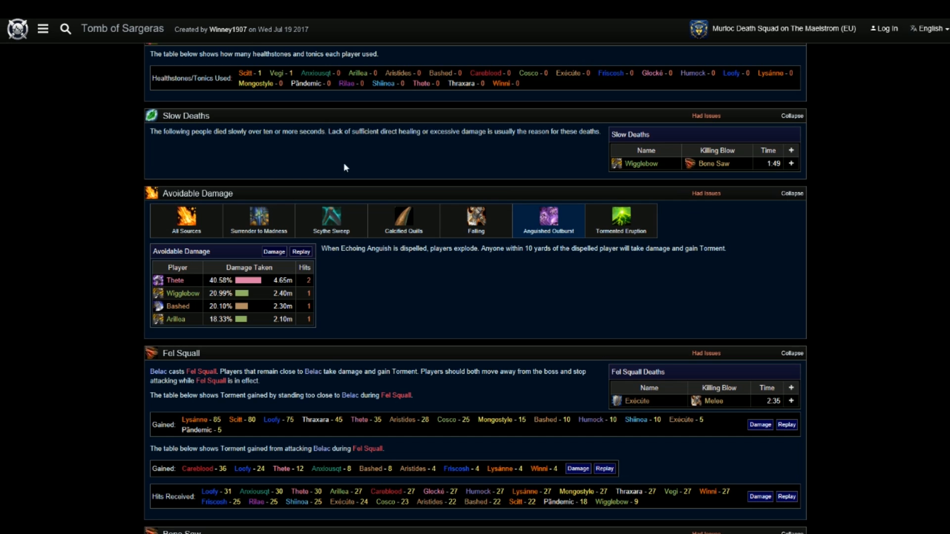
pyautogui.click(478, 227)
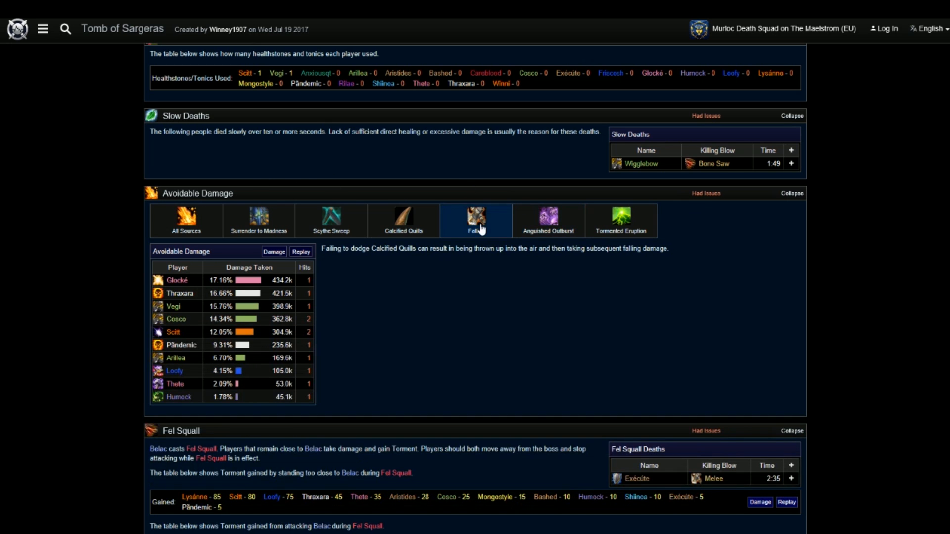
pyautogui.click(411, 219)
pyautogui.click(338, 217)
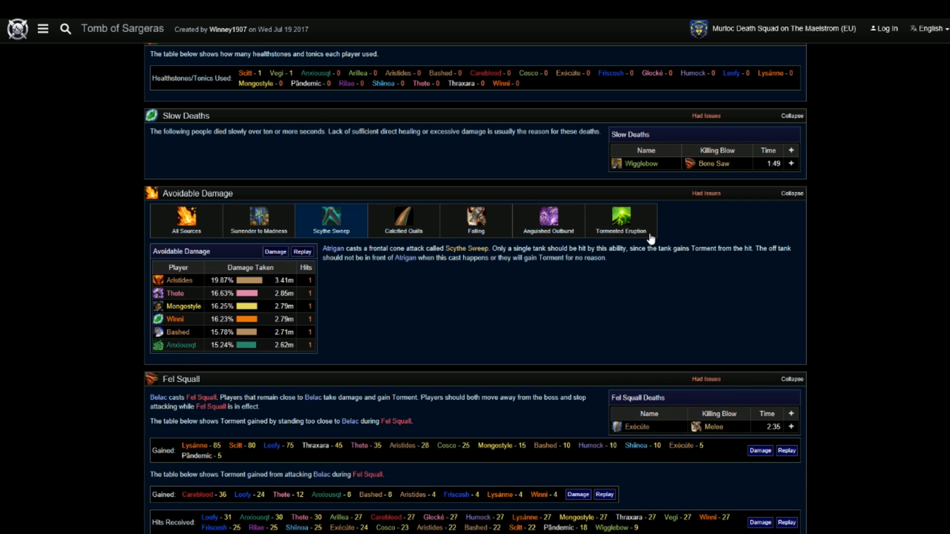
pyautogui.click(638, 226)
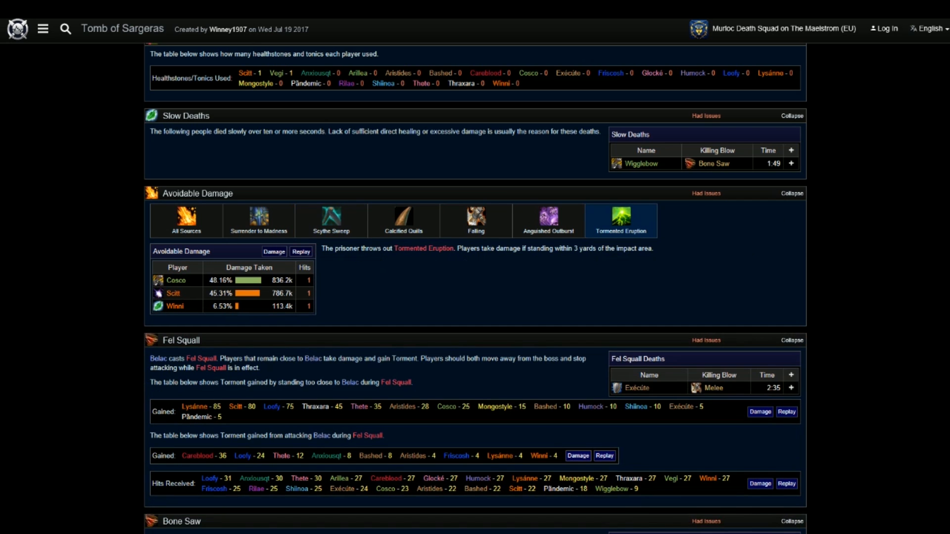
# - Review who gained Torment in the Fel Squall and Bone Saw sections
pyautogui.scroll(-3, 420, 274)
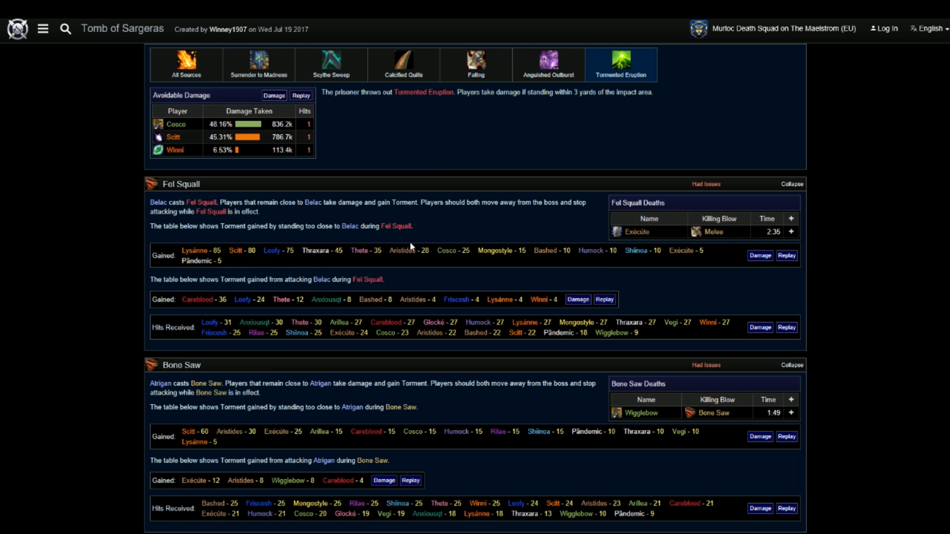
pyautogui.scroll(1, 457, 356)
pyautogui.scroll(15, 456, 354)
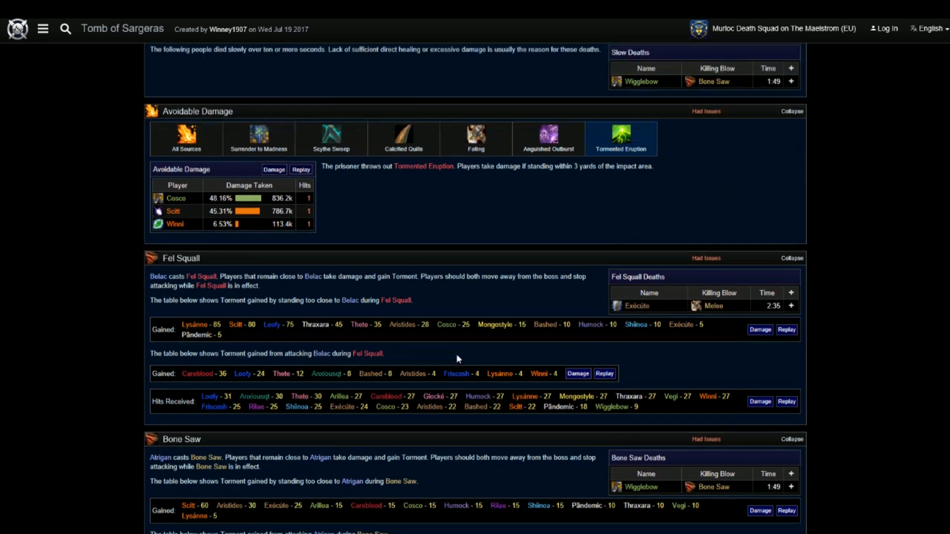
pyautogui.scroll(-3, 456, 354)
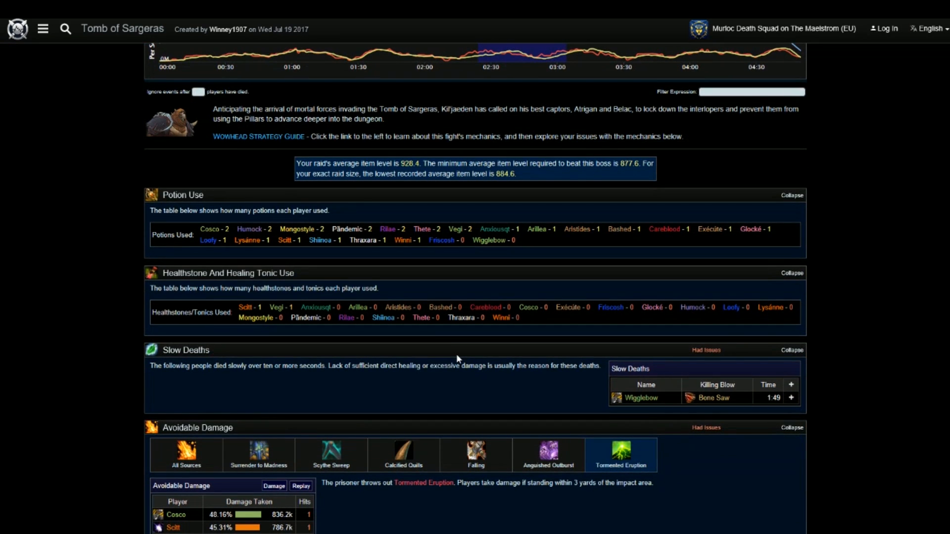
pyautogui.scroll(3, 460, 342)
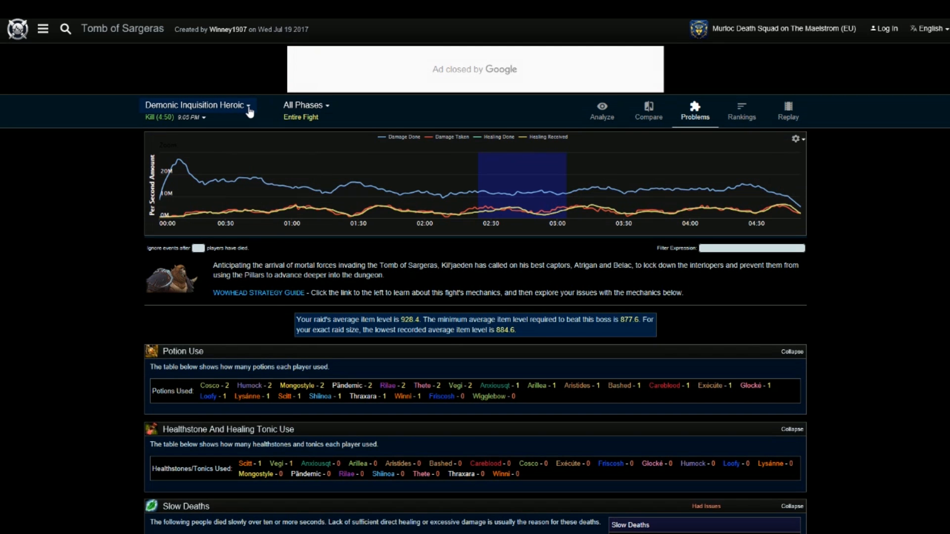
# - Switch to the Sisters of the Moon Mythic fight and review its raid summary, including damage taken and deaths
pyautogui.click(250, 113)
pyautogui.click(197, 180)
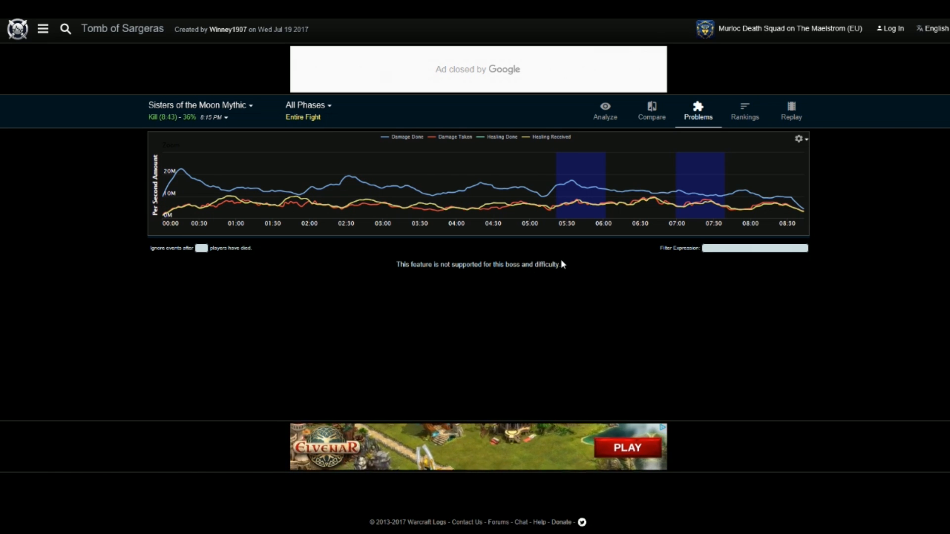
pyautogui.hotkey('alt', 'Left')
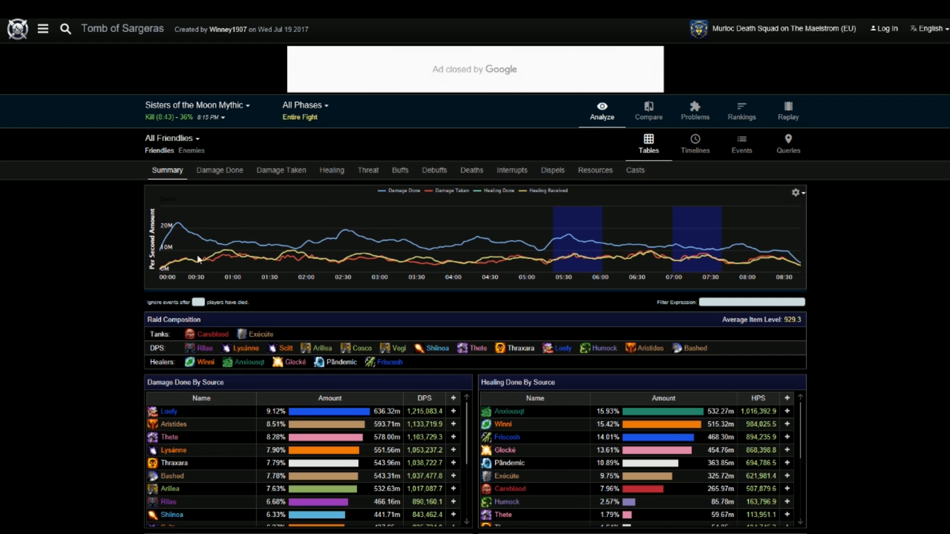
pyautogui.scroll(-3, 116, 314)
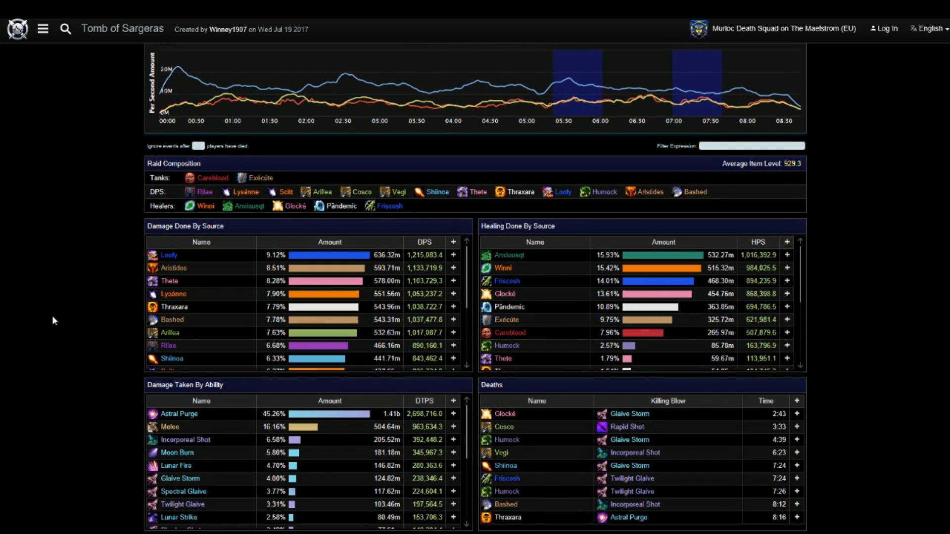
pyautogui.scroll(-2, 52, 317)
pyautogui.scroll(5, 321, 261)
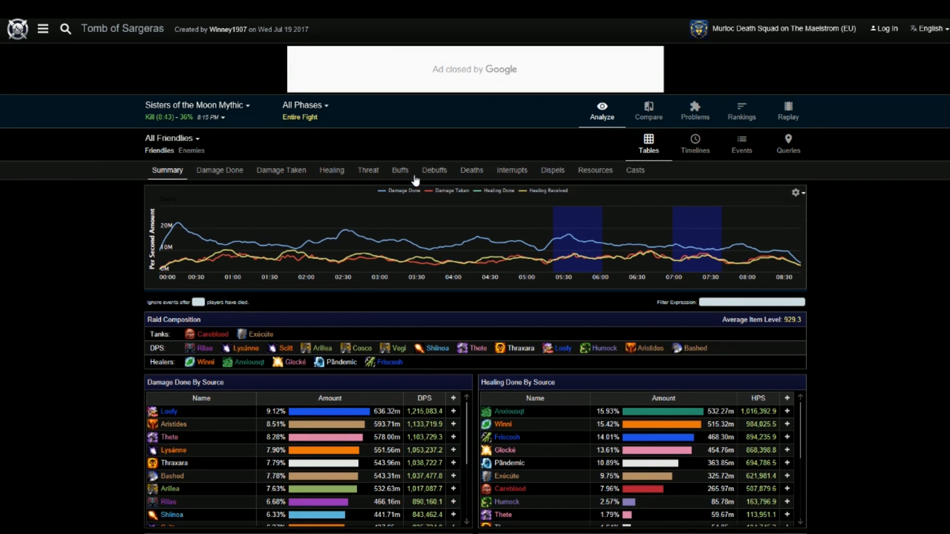
# - Examine the threat graph and tanking times for the Sisters of the Moon Mythic fight
pyautogui.click(372, 177)
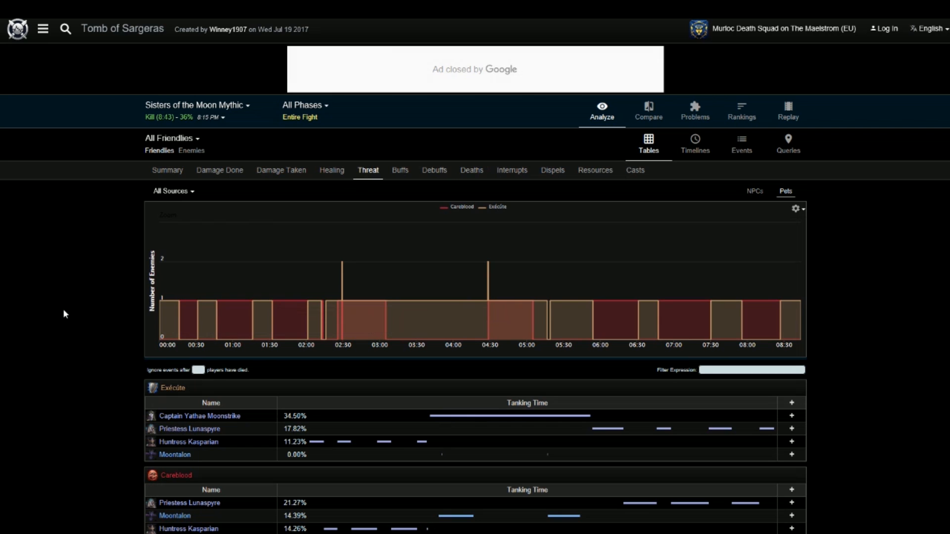
pyautogui.scroll(-3, 63, 309)
pyautogui.scroll(3, 73, 319)
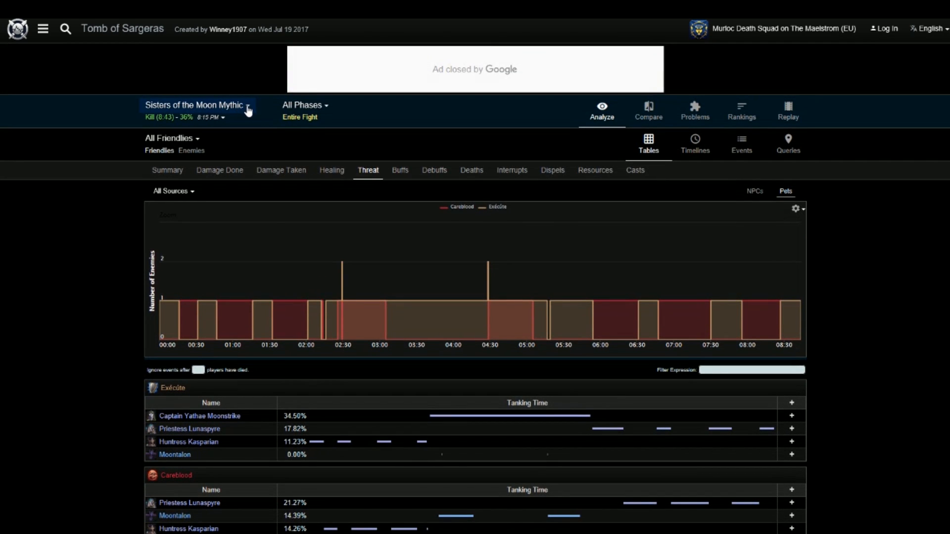
# - Switch to the Demonic Inquisition Heroic fight and examine each player's tanking time on Atrigan and the Tormented Souls
pyautogui.click(248, 106)
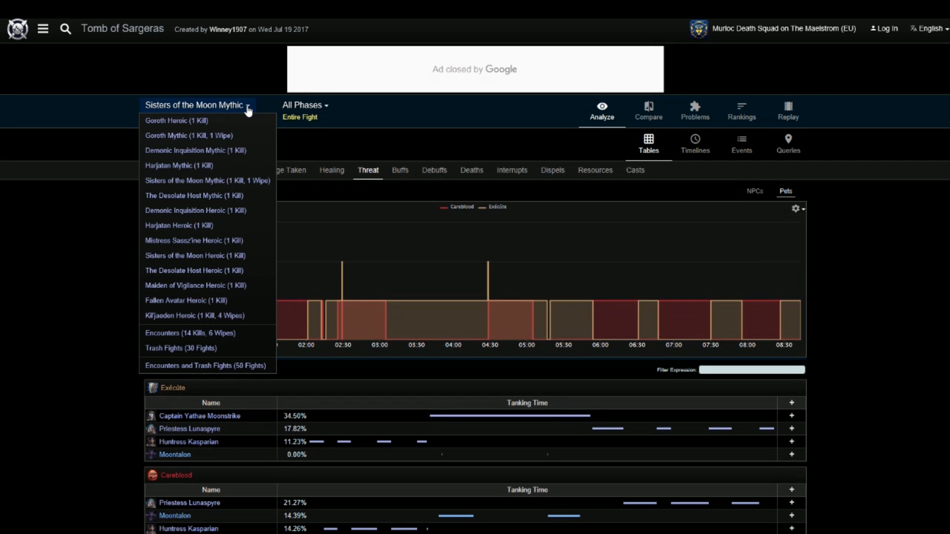
pyautogui.click(207, 212)
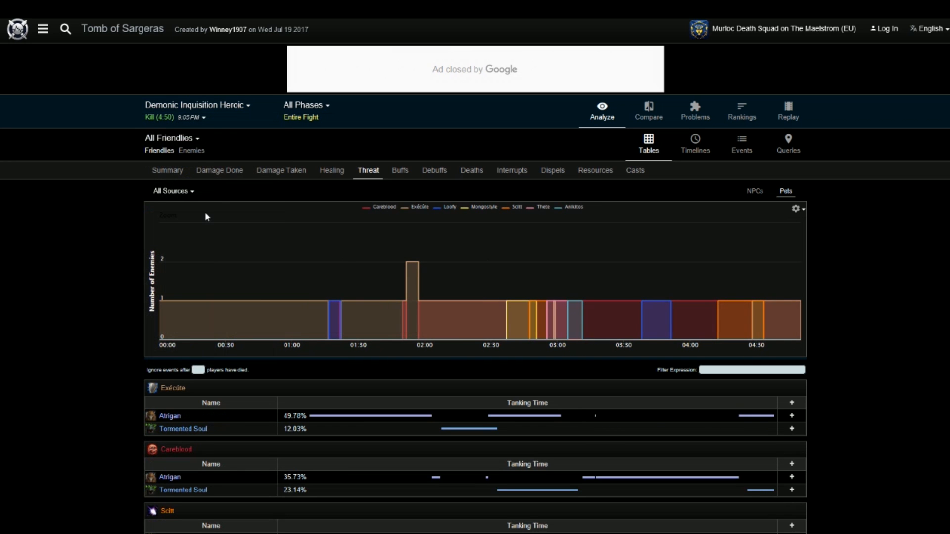
pyautogui.scroll(-5, 65, 321)
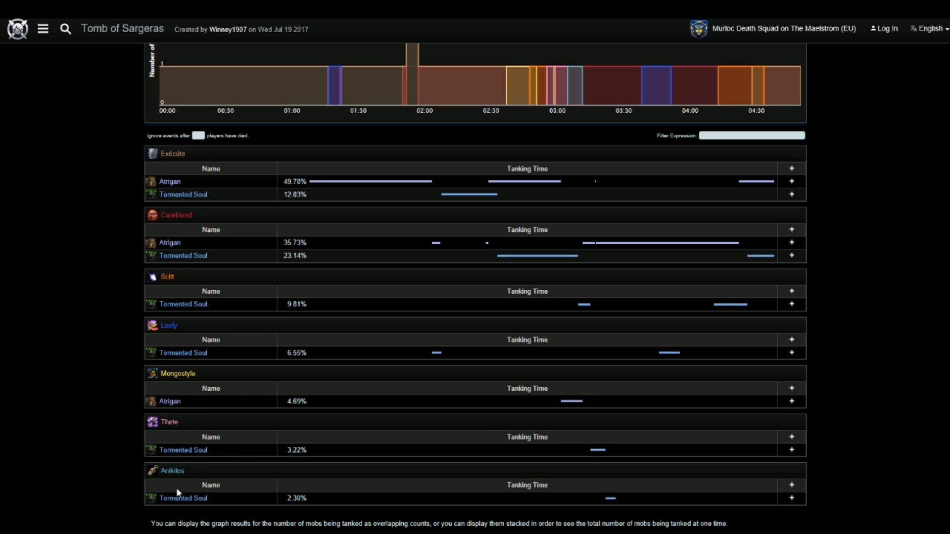
pyautogui.scroll(5, 106, 429)
pyautogui.scroll(-8, 166, 318)
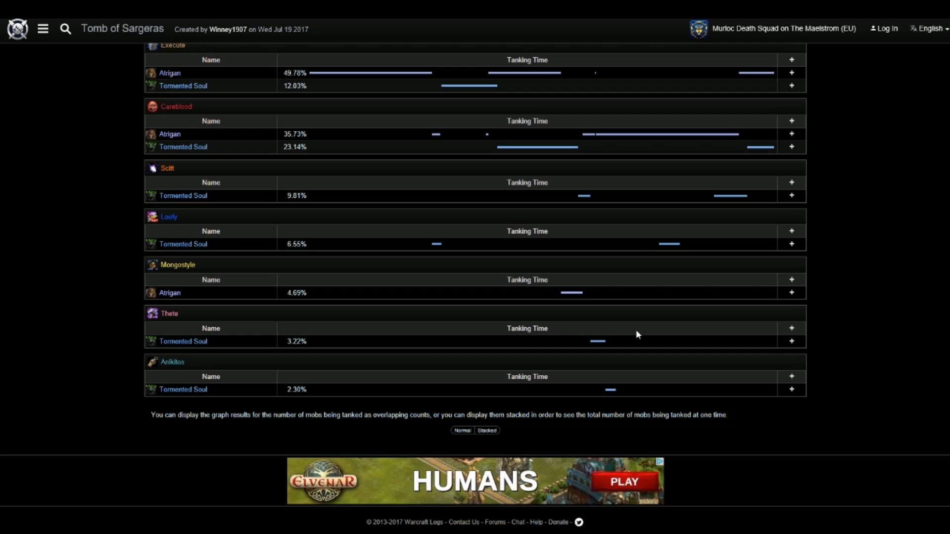
pyautogui.scroll(2, 593, 342)
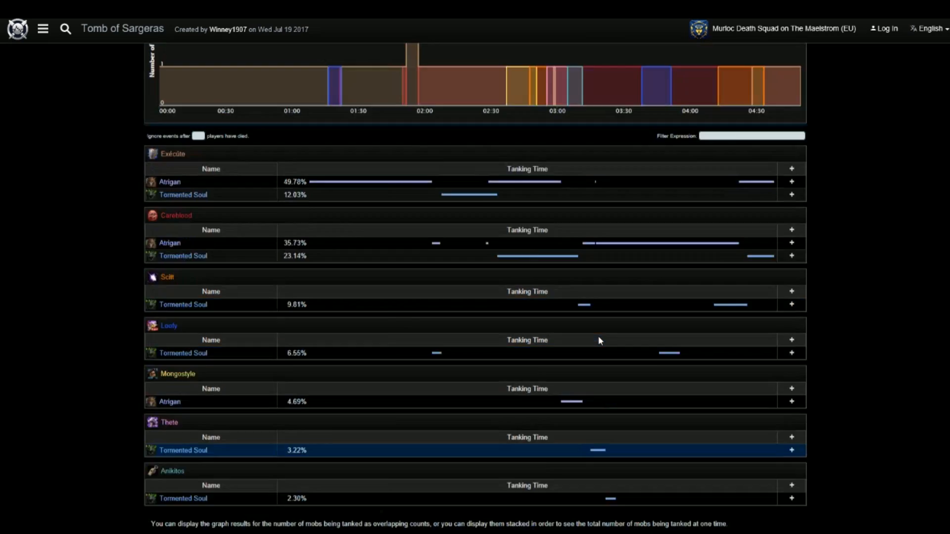
pyautogui.scroll(-2, 598, 337)
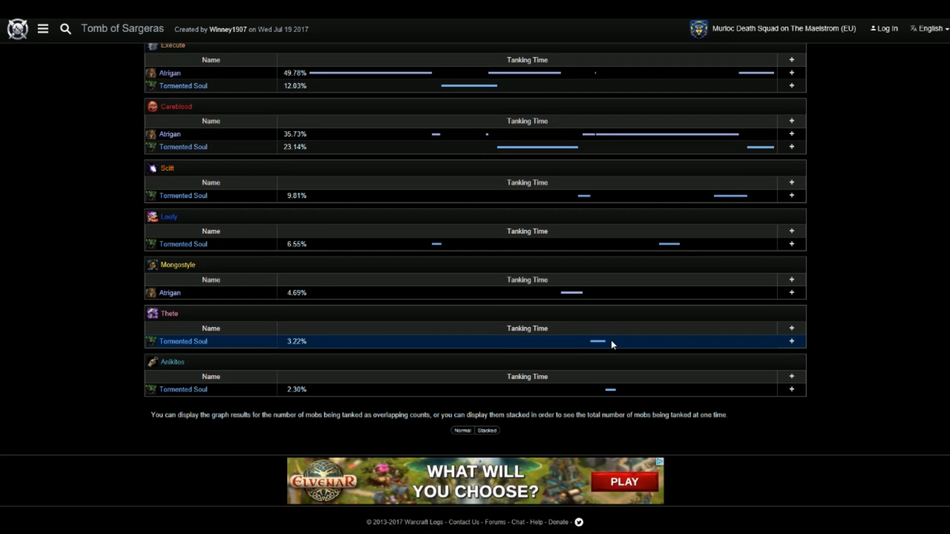
# - Pin the Tormented Soul threat graph, and examine the stopped and missed Pangs of Guilt casts and each player's interrupts
pyautogui.click(789, 344)
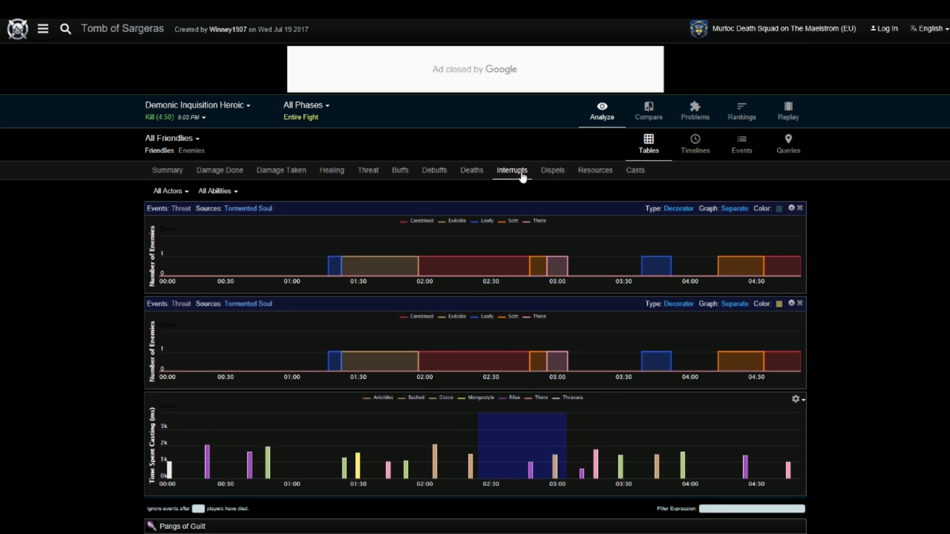
pyautogui.scroll(-5, 88, 364)
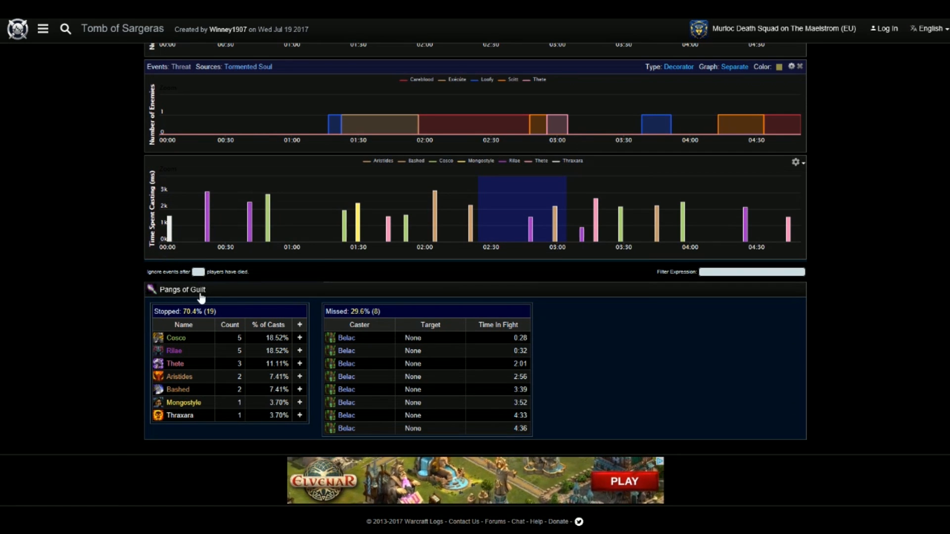
pyautogui.moveTo(172, 342)
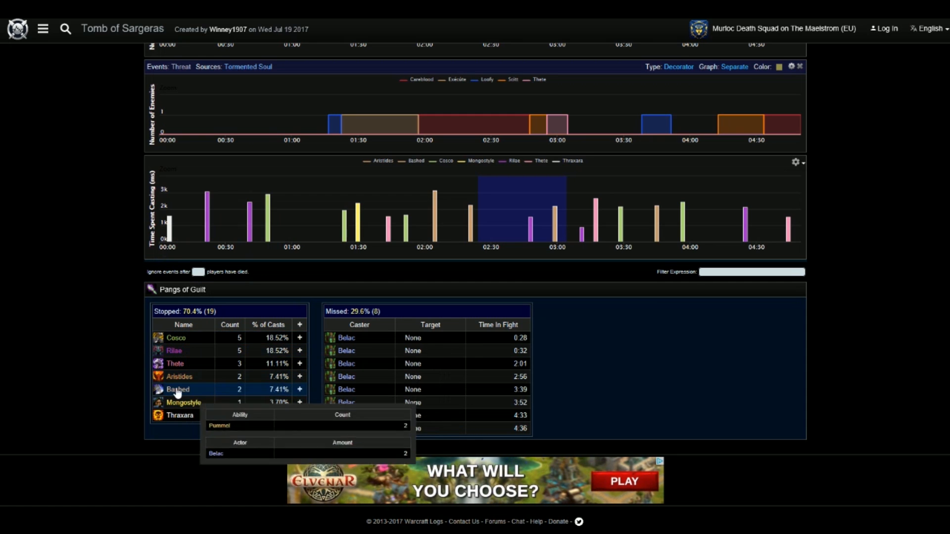
pyautogui.moveTo(207, 398)
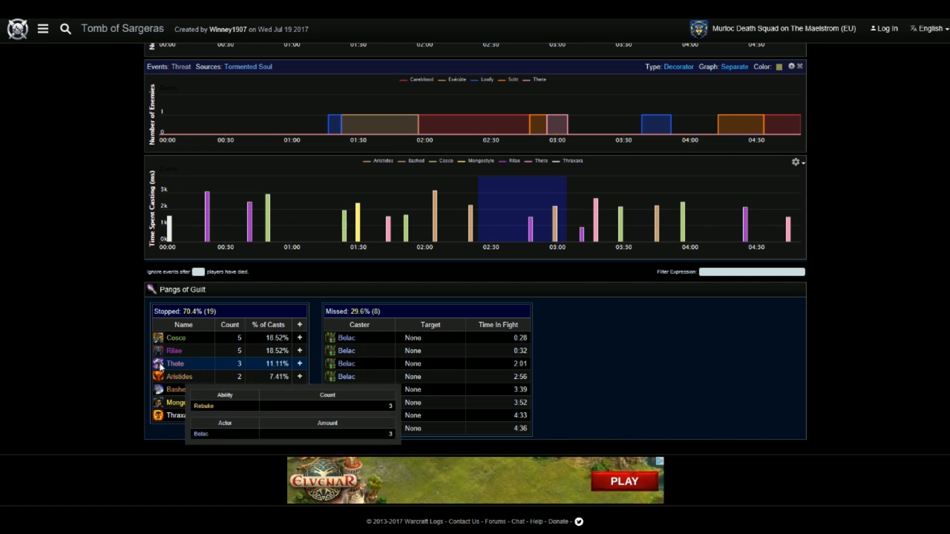
pyautogui.moveTo(174, 365)
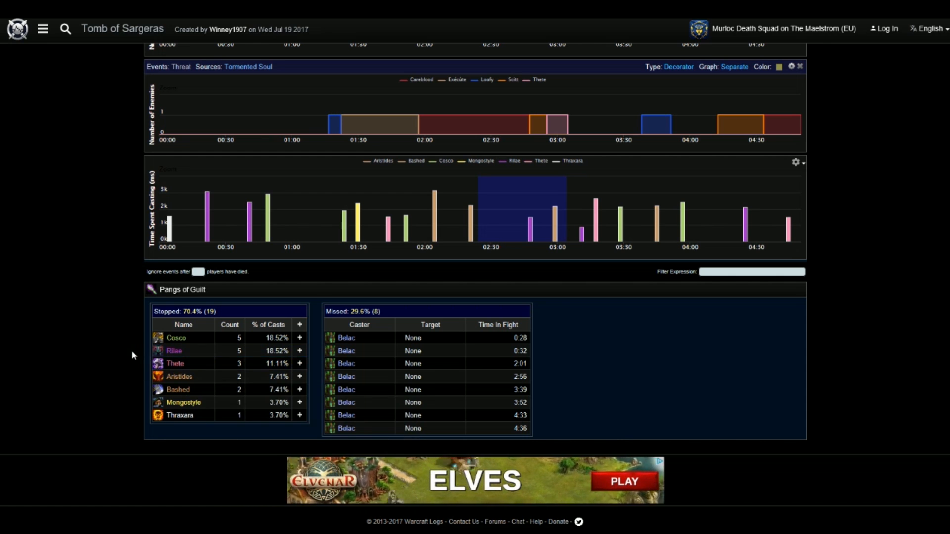
# - Filter the report to the third-listed Pangs of Guilt interrupter and show only that player's casts of Rebuke (ID: 96231)
pyautogui.scroll(5, 132, 351)
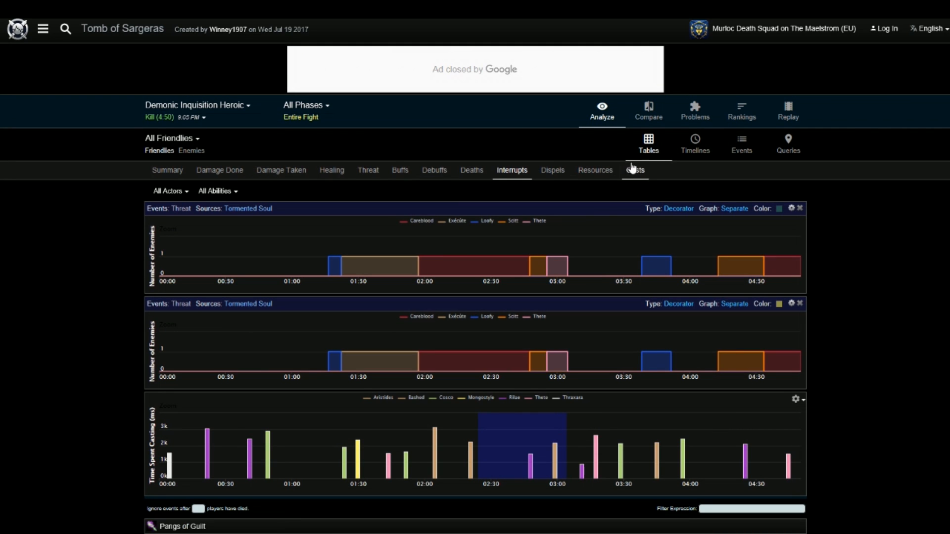
pyautogui.click(197, 141)
pyautogui.click(264, 152)
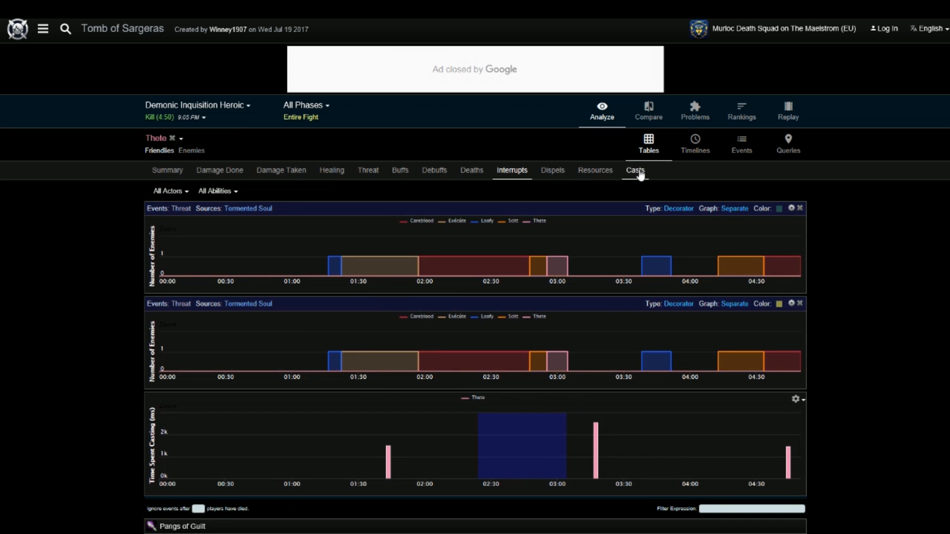
pyautogui.click(637, 171)
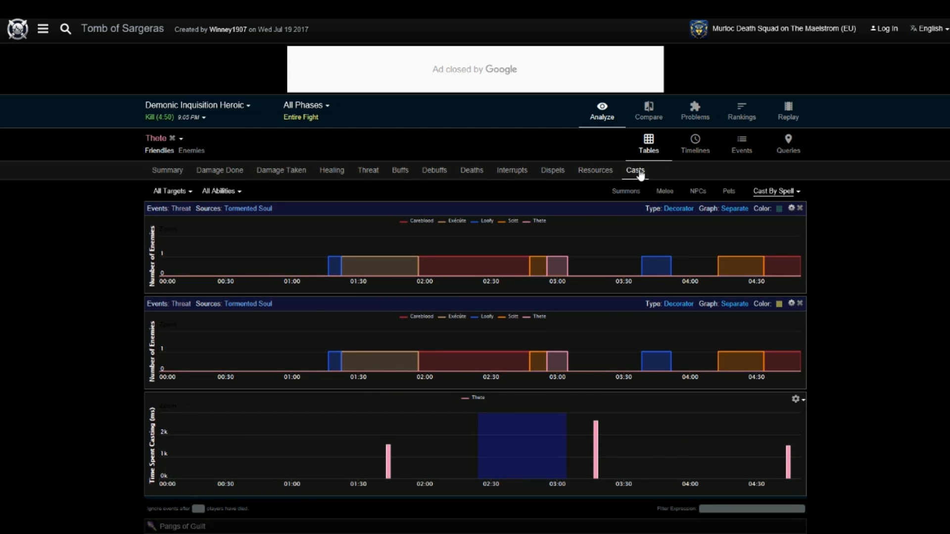
pyautogui.click(244, 197)
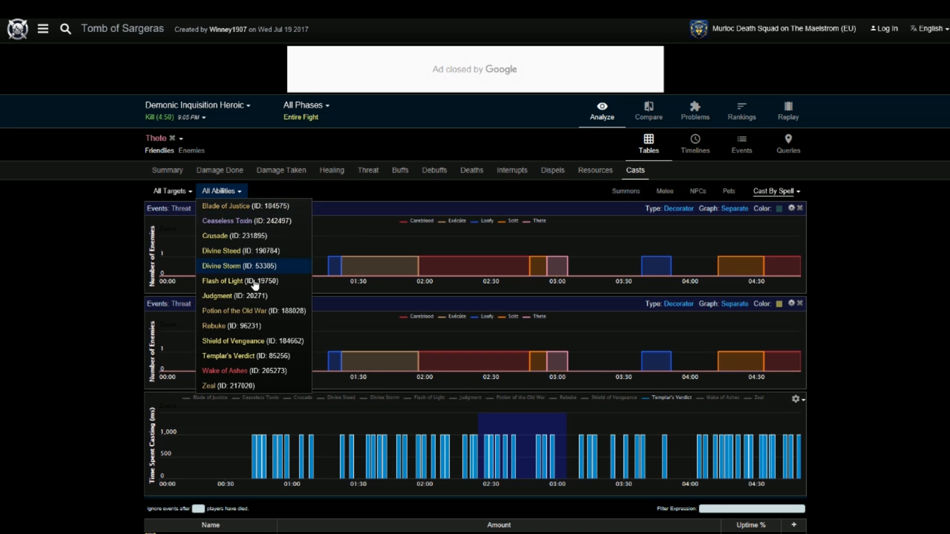
pyautogui.click(246, 327)
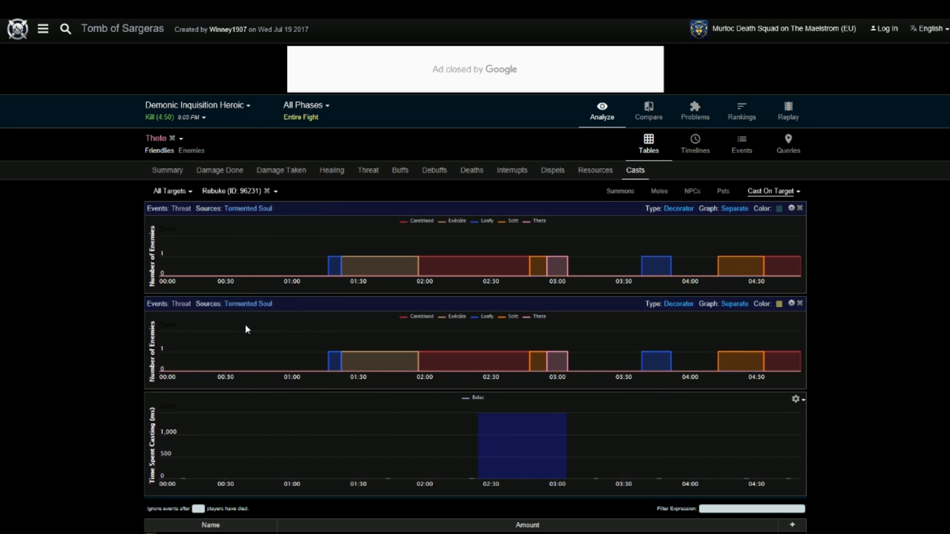
pyautogui.scroll(-4, 95, 370)
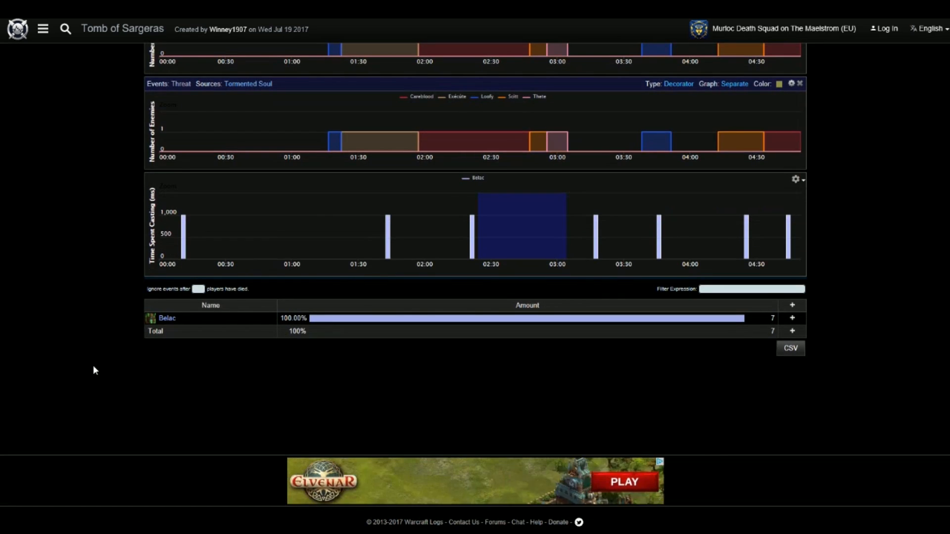
pyautogui.scroll(3, 95, 370)
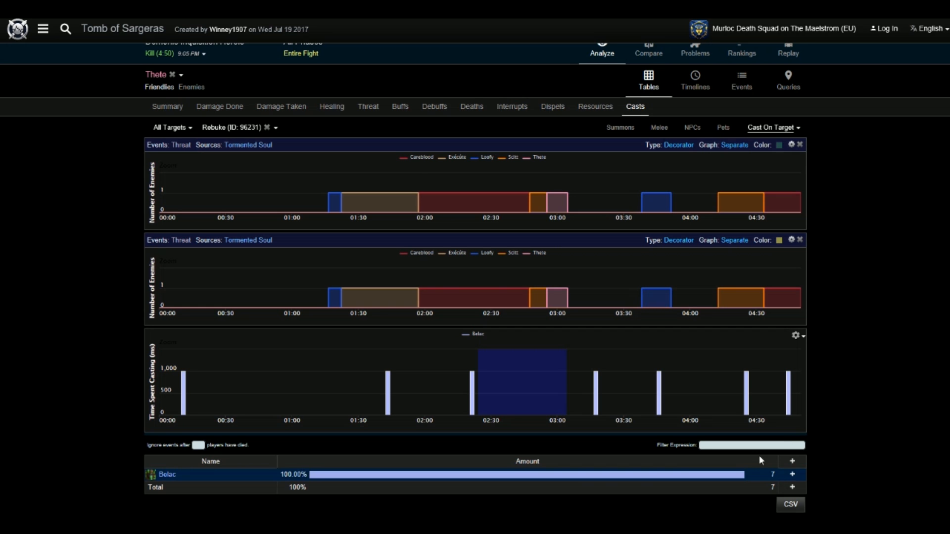
# - Show the filtered player's interrupts and examine the stopped and missed Pangs of Guilt casts
pyautogui.click(512, 106)
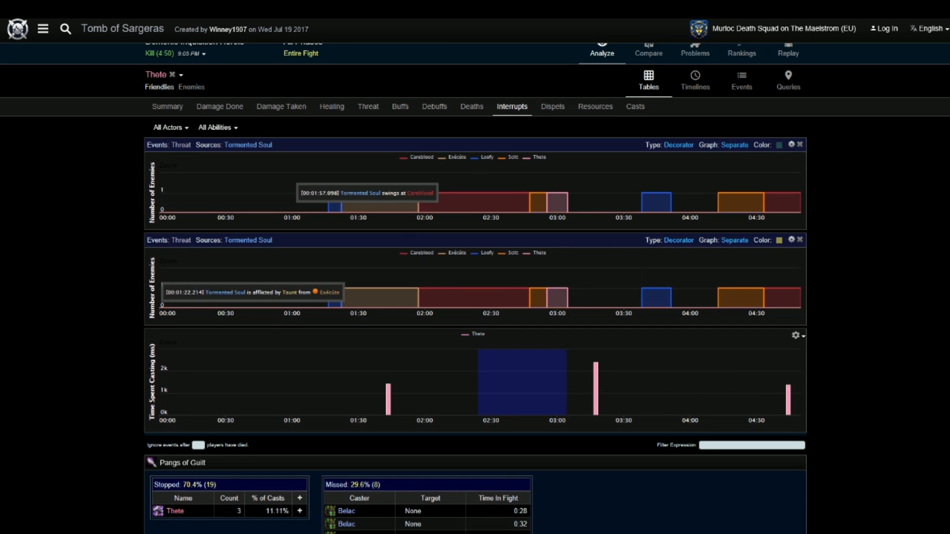
pyautogui.scroll(-3, 131, 381)
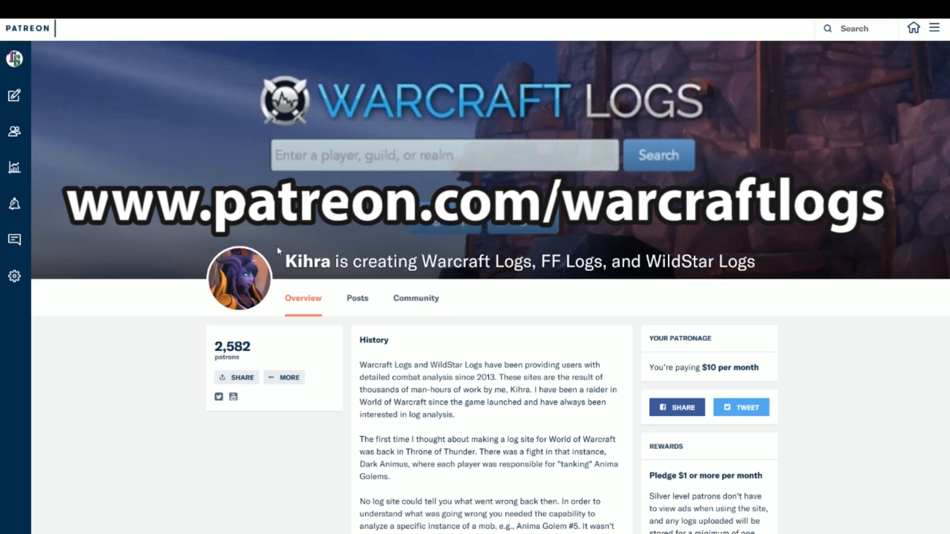
# - Review the history, goals and milestones, and pledge rewards on the Warcraft Logs Patreon page
pyautogui.scroll(-10, 839, 376)
pyautogui.scroll(-6, 730, 321)
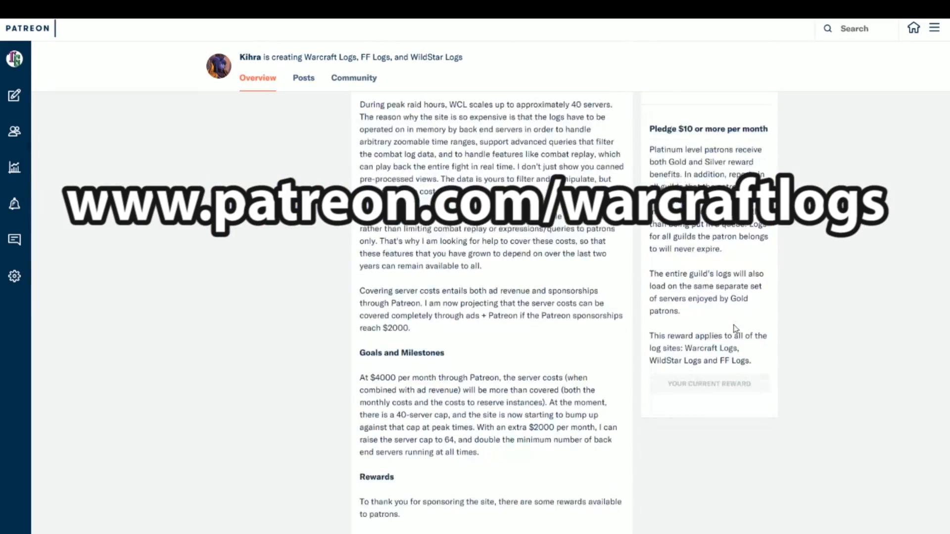
pyautogui.scroll(9, 733, 324)
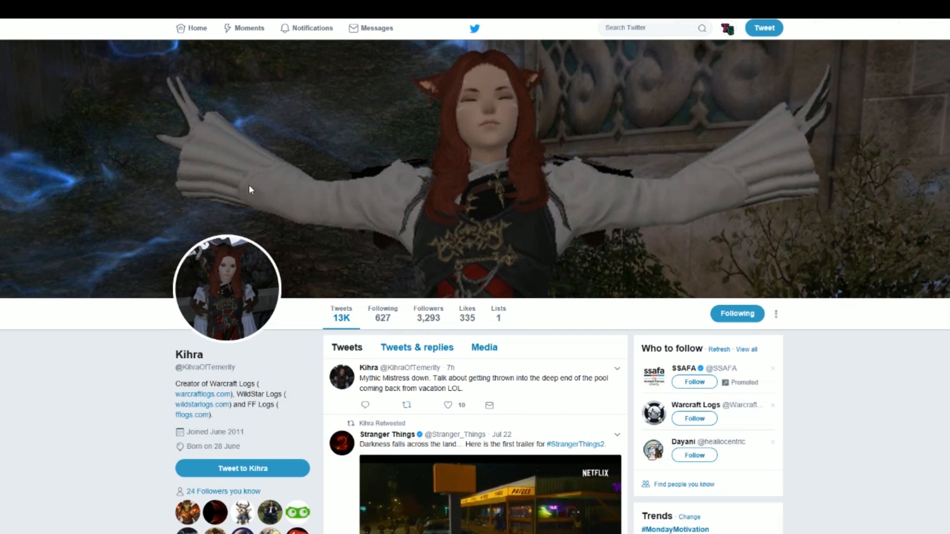
# - Look through the recent tweets on the Warcraft Logs creator's Twitter profile
pyautogui.click(149, 11)
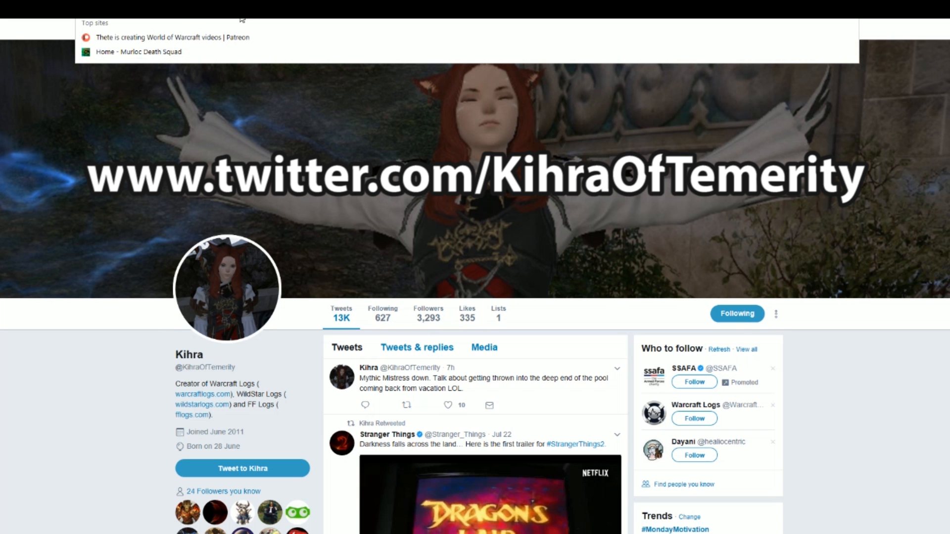
pyautogui.scroll(-10, 594, 389)
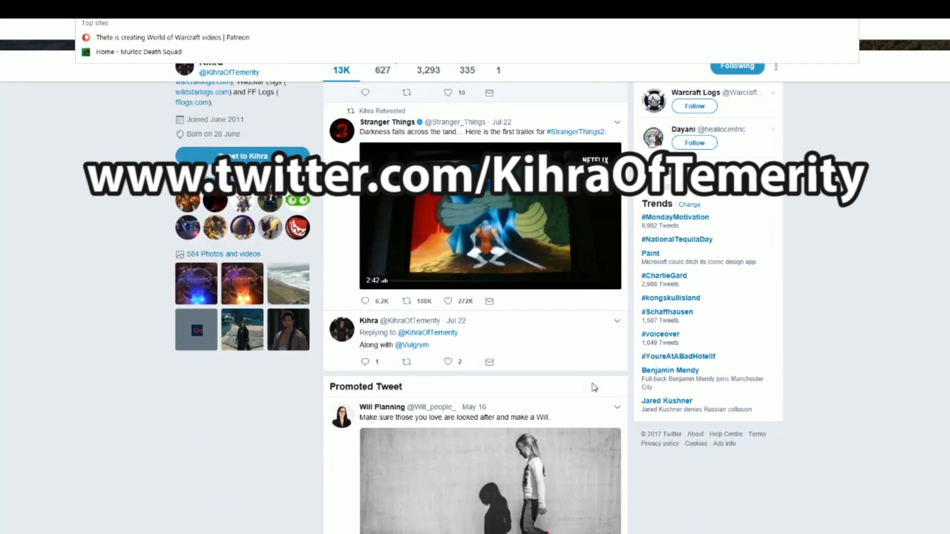
pyautogui.scroll(10, 594, 388)
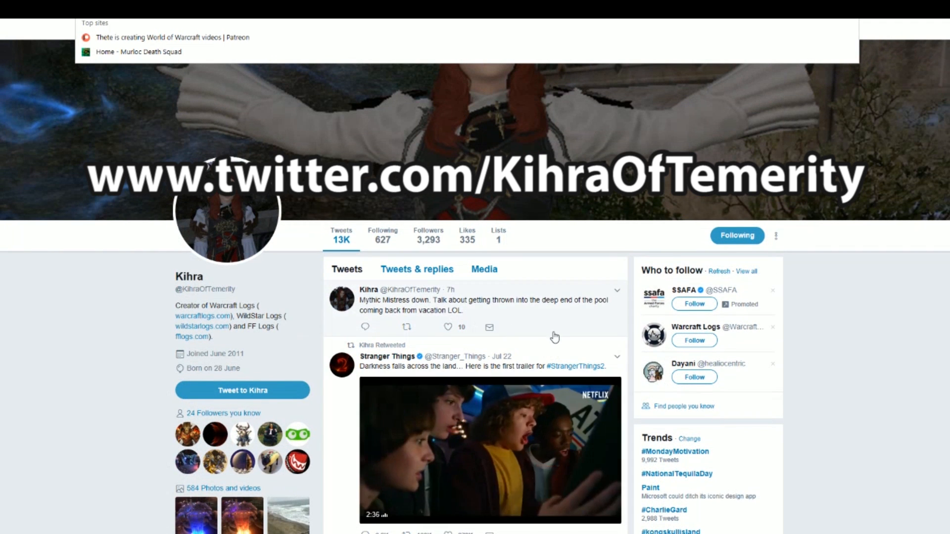
pyautogui.scroll(-6, 579, 347)
pyautogui.scroll(-2, 578, 346)
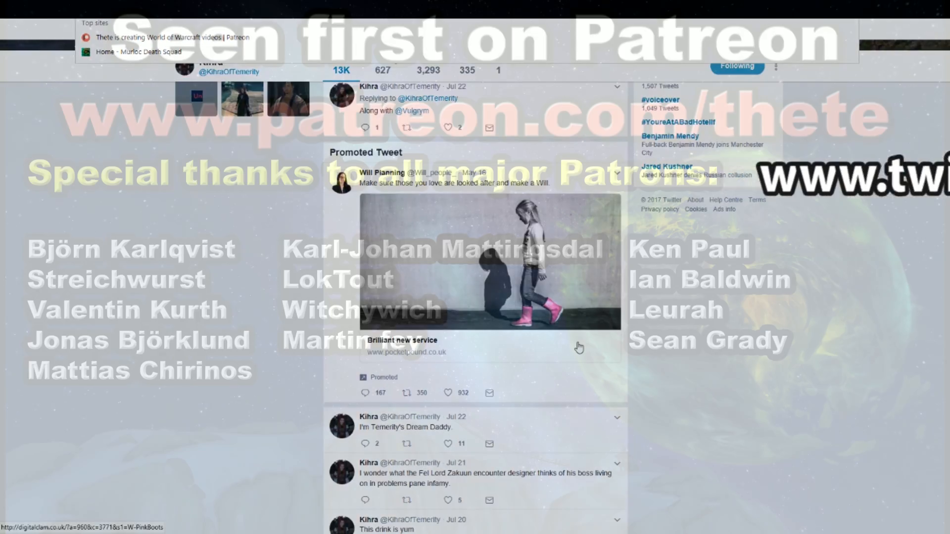